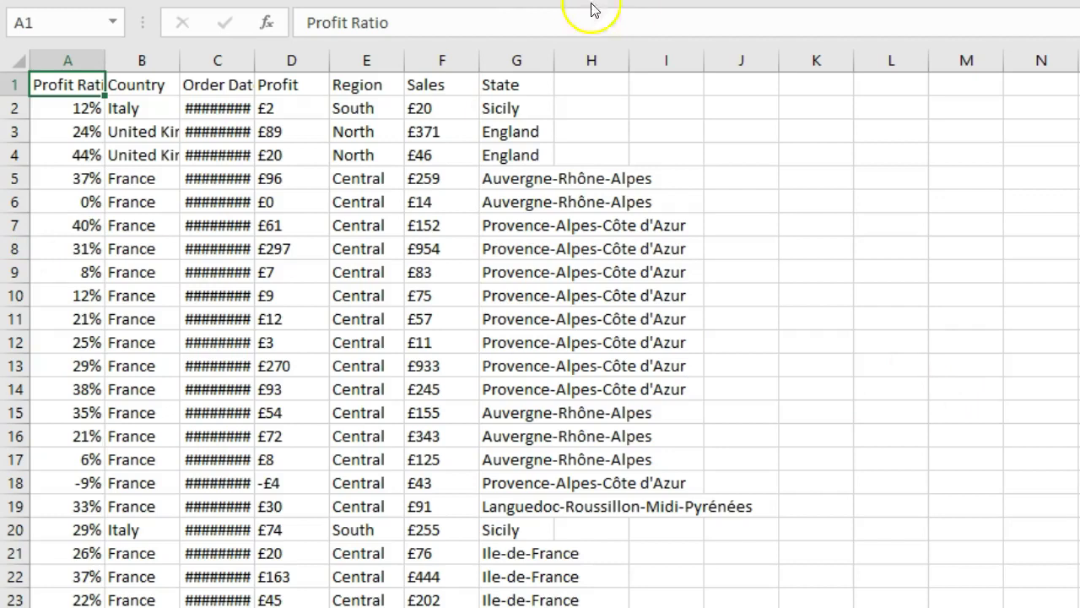
# - Autofit the widths of columns A to G to their contents
pyautogui.moveTo(67, 53); pyautogui.dragTo(544, 68)
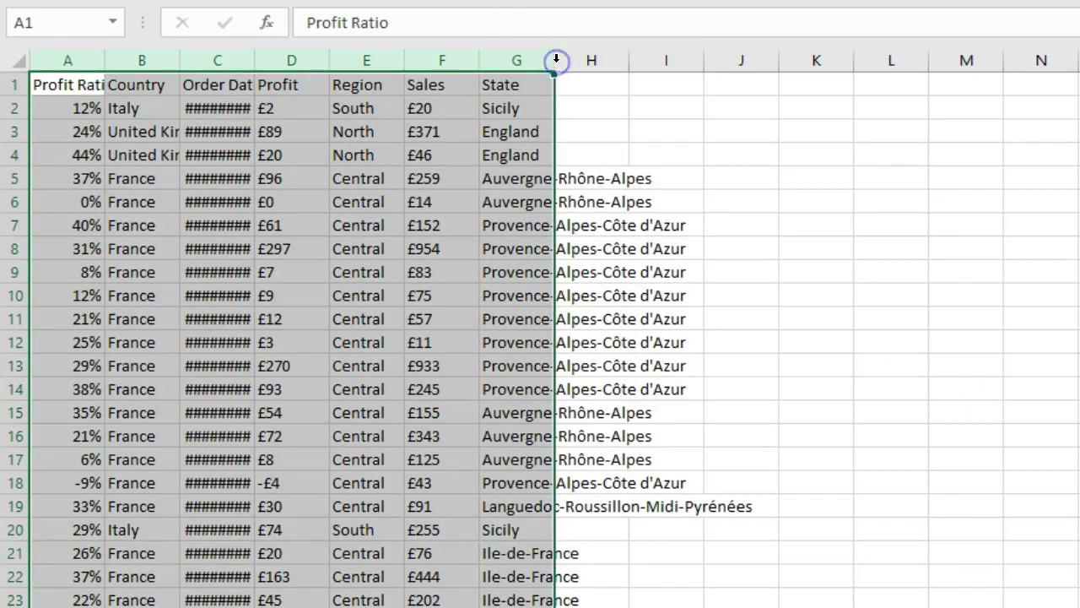
pyautogui.doubleClick(556, 60)
pyautogui.click(557, 60)
pyautogui.click(513, 249)
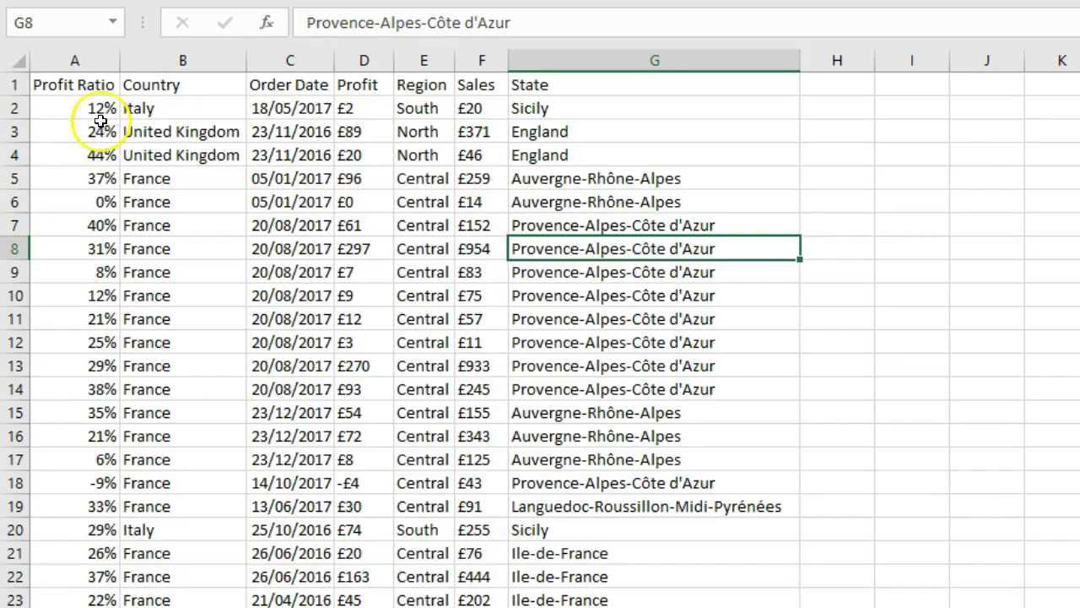
# - Examine the header row and the values in each column of Sales Data.csv, and close the file without saving
pyautogui.moveTo(68, 84); pyautogui.dragTo(699, 99)
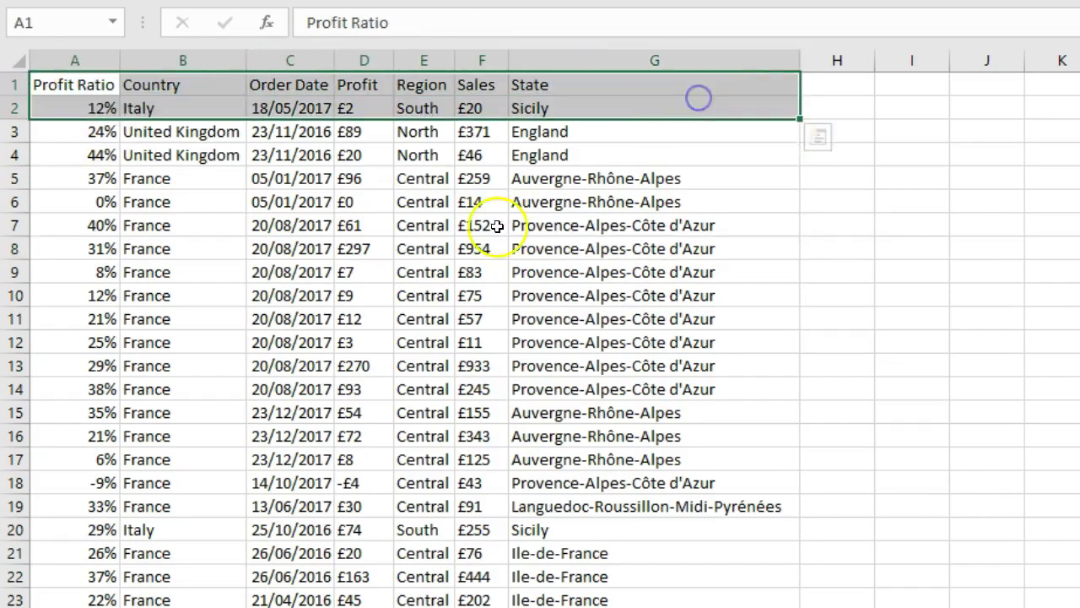
pyautogui.moveTo(473, 106); pyautogui.dragTo(468, 346)
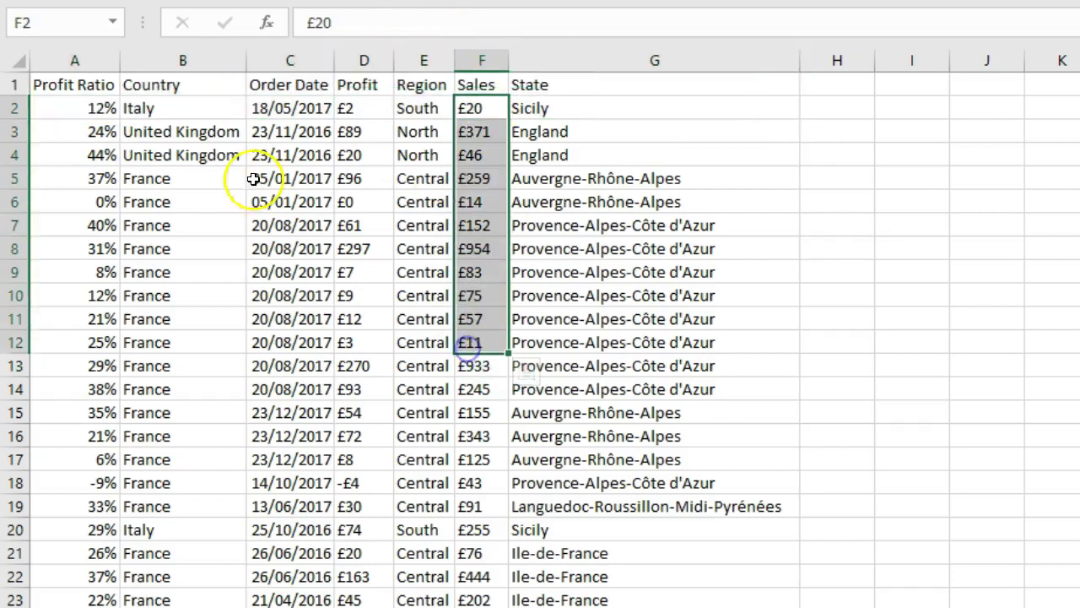
pyautogui.moveTo(284, 101); pyautogui.dragTo(278, 319)
pyautogui.moveTo(208, 153); pyautogui.dragTo(183, 393)
pyautogui.moveTo(53, 226); pyautogui.dragTo(48, 566)
pyautogui.moveTo(354, 132); pyautogui.dragTo(349, 410)
pyautogui.moveTo(624, 179); pyautogui.dragTo(556, 502)
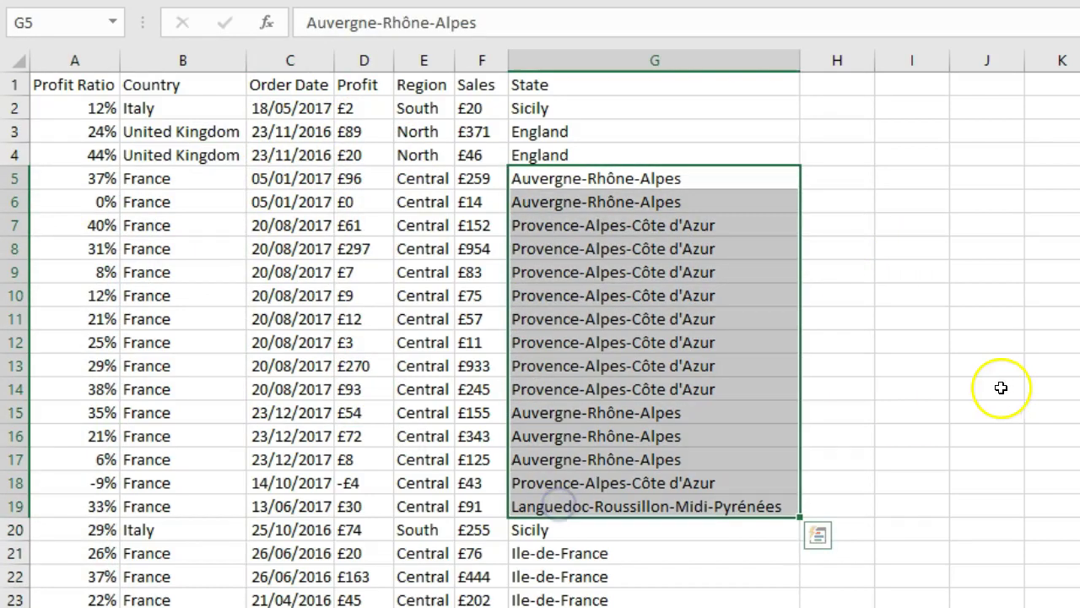
pyautogui.hotkey('ctrl', 'w')
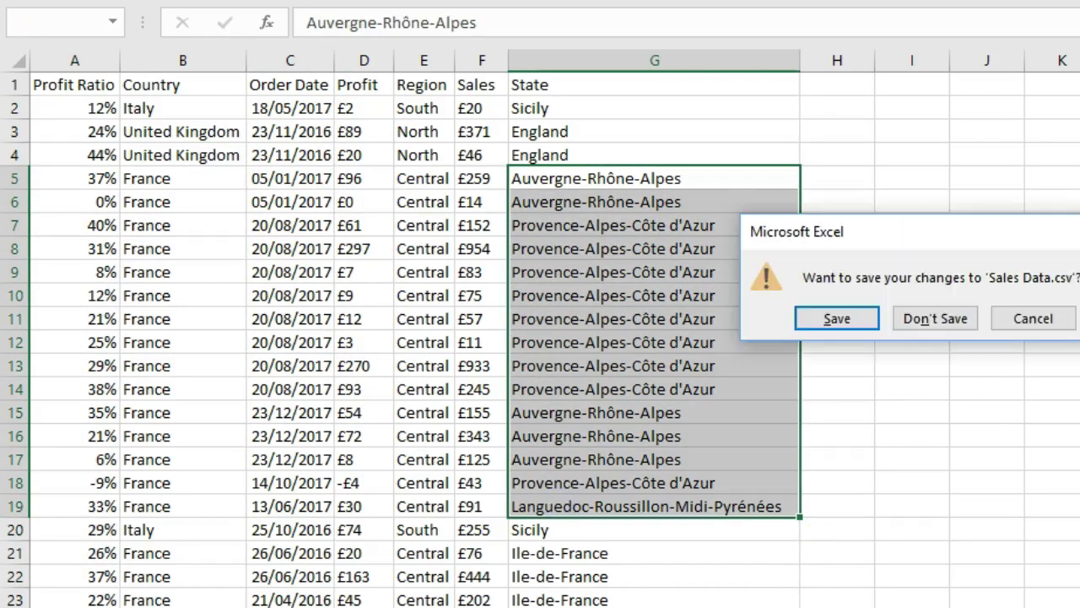
pyautogui.click(964, 318)
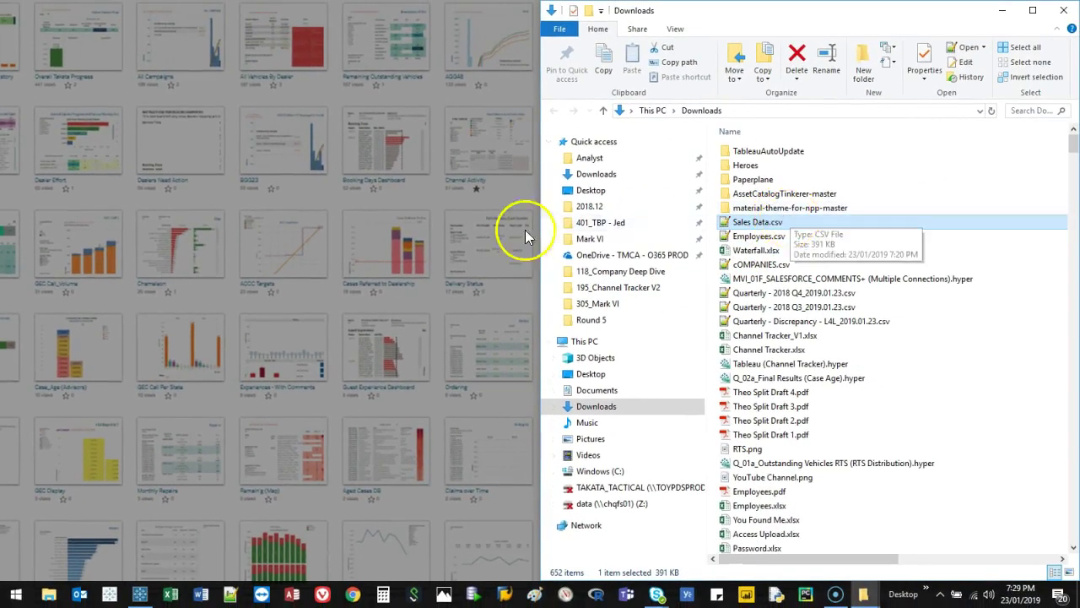
# - Launch Tableau and dismiss the maintenance update notice
pyautogui.click(108, 596)
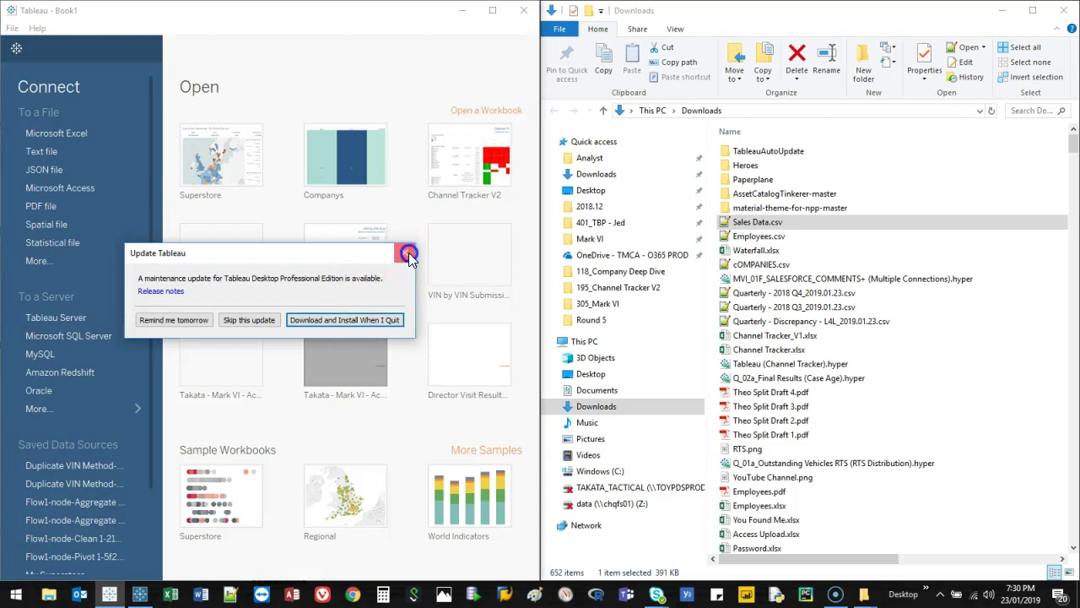
pyautogui.click(406, 249)
pyautogui.click(415, 176)
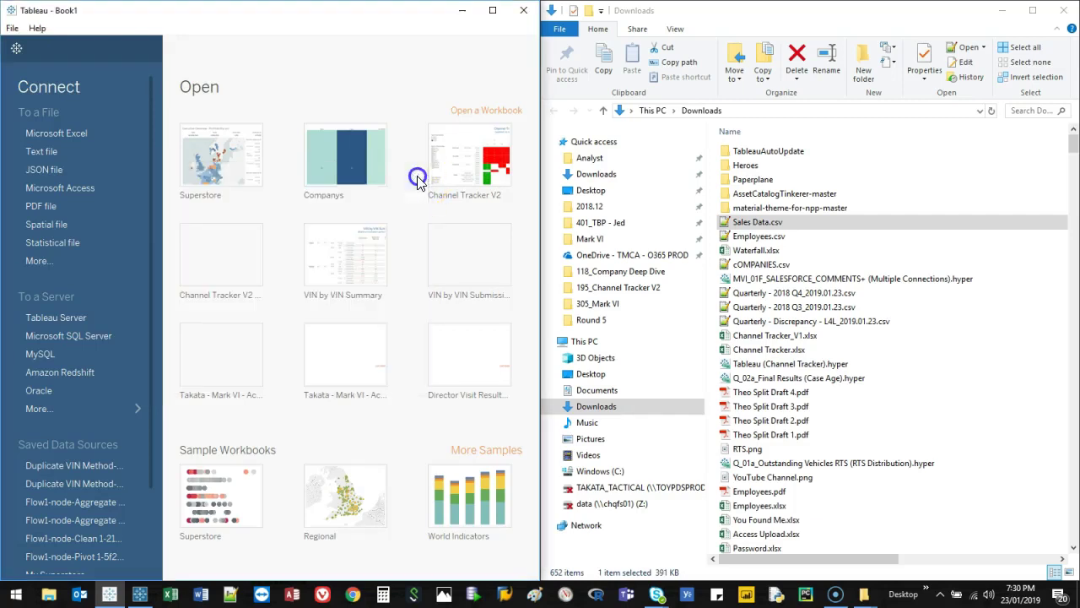
# - Connect Tableau to Sales Data.csv from the Downloads folder
pyautogui.click(742, 224)
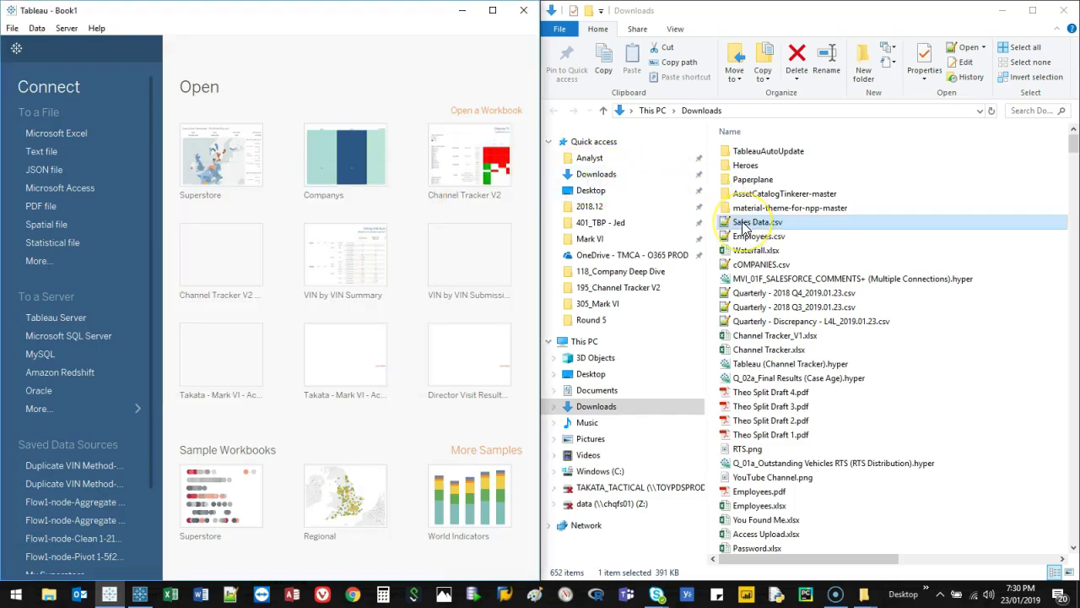
pyautogui.moveTo(742, 224); pyautogui.dragTo(285, 255)
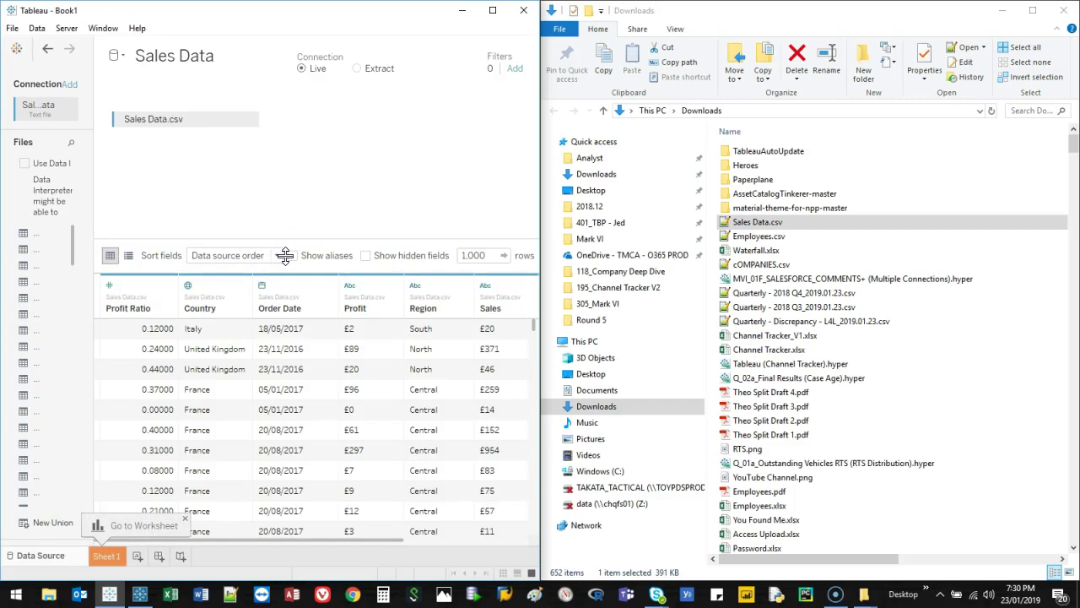
pyautogui.moveTo(285, 255); pyautogui.dragTo(94, 236)
# - Maximize the Tableau window and adjust the width of the connections and files pane
pyautogui.click(494, 13)
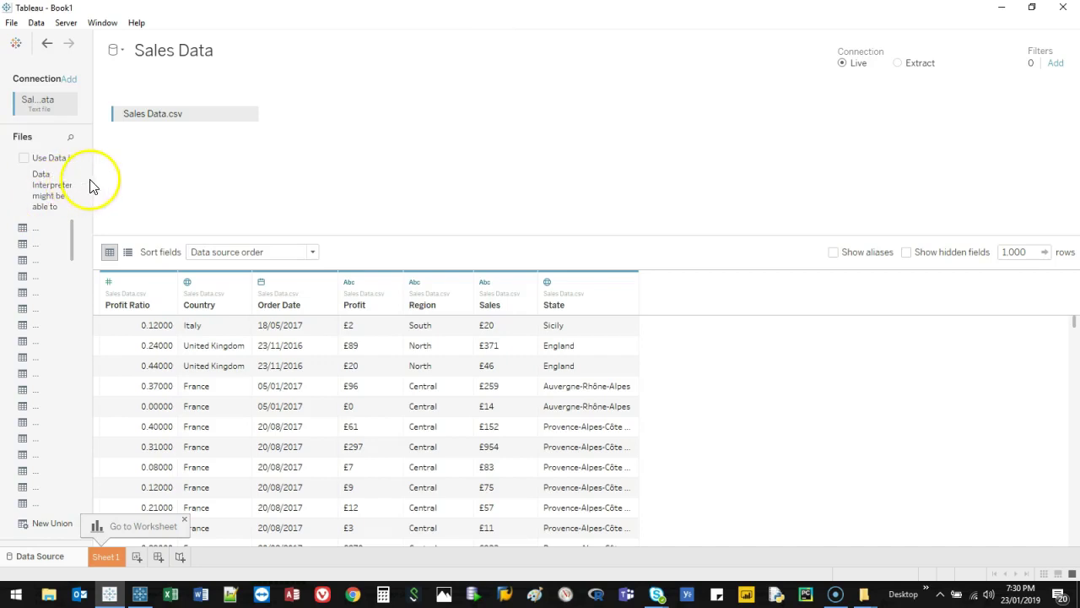
pyautogui.moveTo(96, 186); pyautogui.dragTo(211, 190)
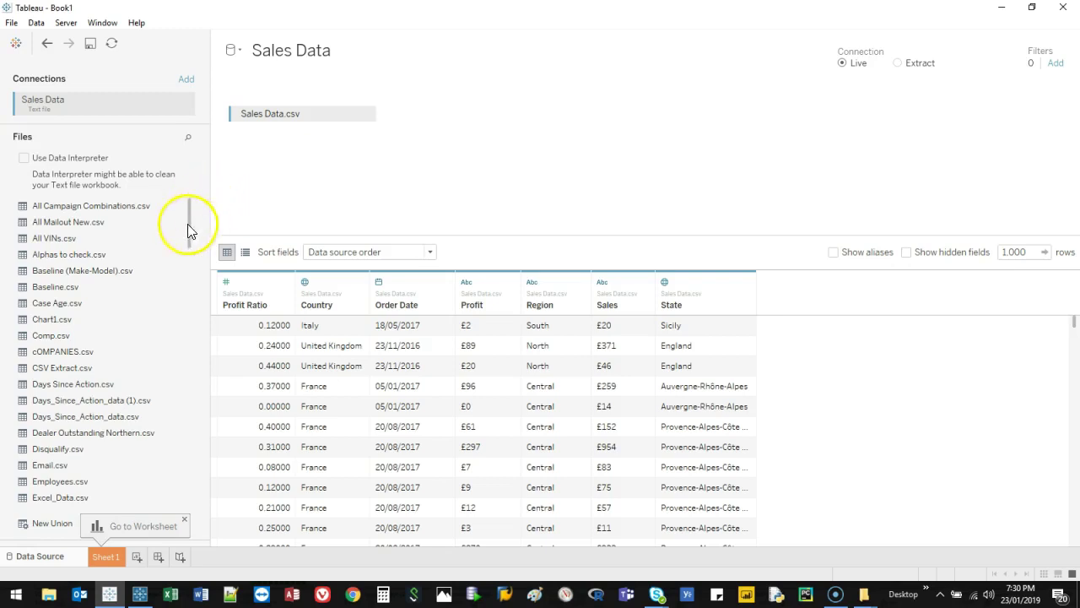
pyautogui.moveTo(211, 222); pyautogui.dragTo(120, 223)
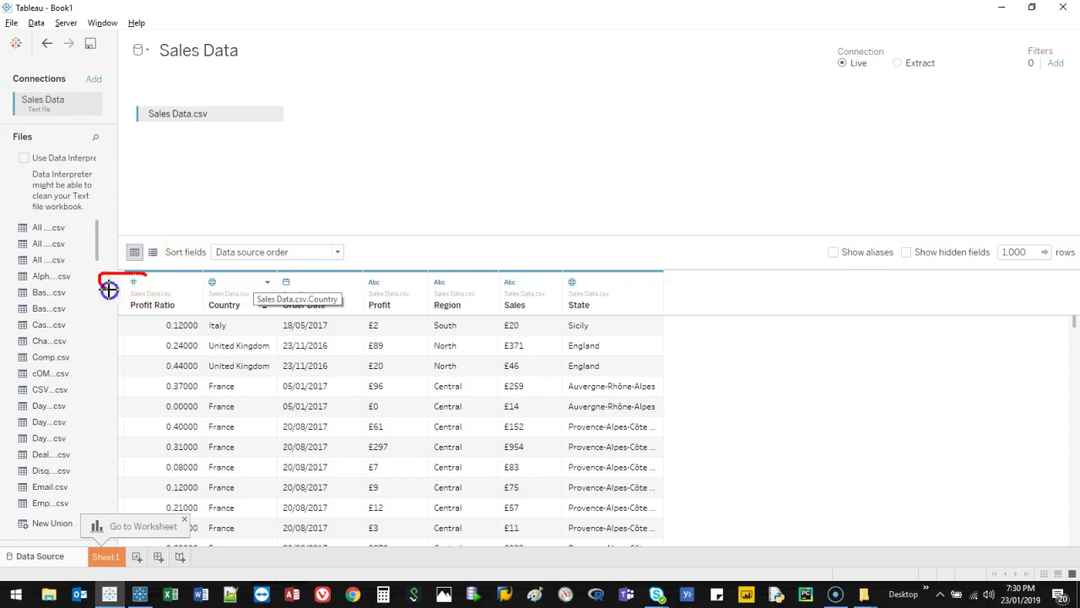
# - Examine the data type assigned to each field and the data type and geographic role options for State
pyautogui.moveTo(108, 288); pyautogui.dragTo(152, 291)
pyautogui.moveTo(219, 264)
pyautogui.mouseDown()
pyautogui.moveTo(195, 302)
pyautogui.moveTo(228, 269)
pyautogui.mouseUp()
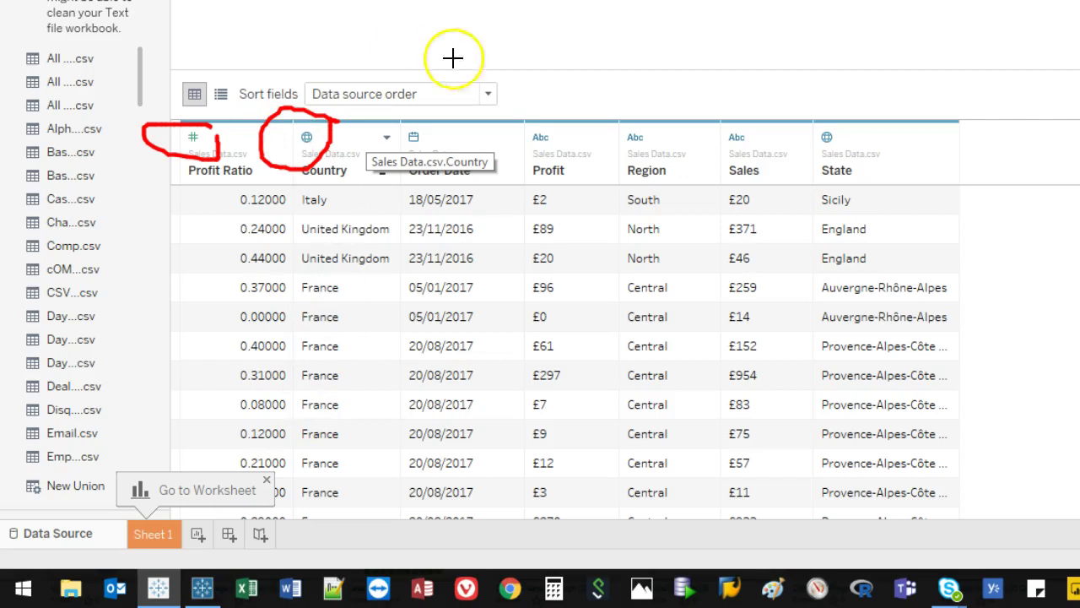
pyautogui.moveTo(410, 121); pyautogui.dragTo(436, 104)
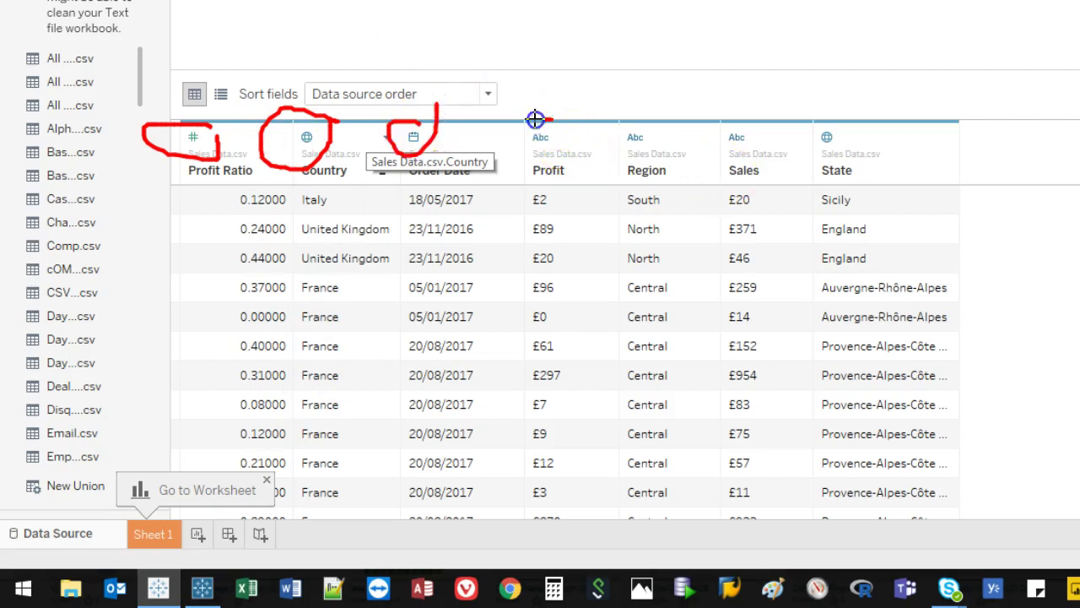
pyautogui.moveTo(665, 125); pyautogui.dragTo(680, 156)
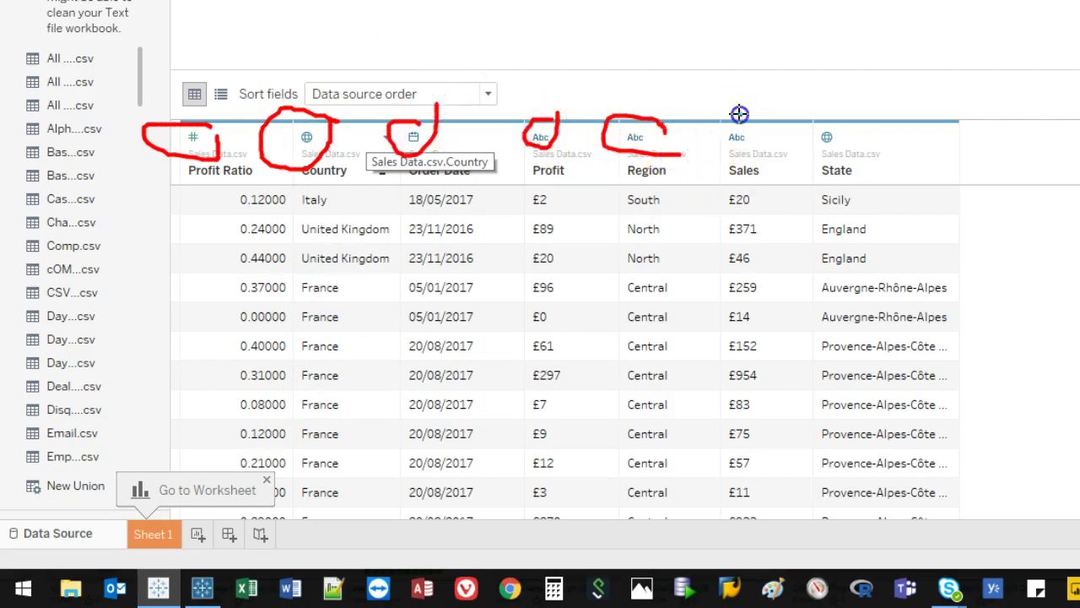
pyautogui.moveTo(741, 115); pyautogui.dragTo(803, 159)
pyautogui.moveTo(863, 120)
pyautogui.mouseDown()
pyautogui.moveTo(798, 113)
pyautogui.moveTo(840, 122)
pyautogui.mouseUp()
pyautogui.click(828, 140)
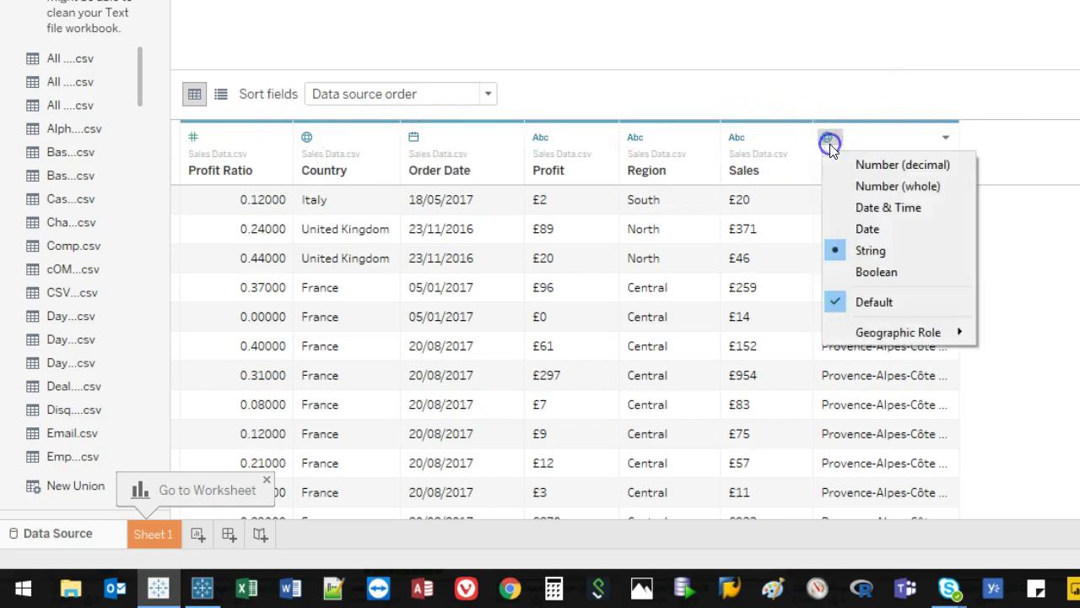
pyautogui.click(921, 333)
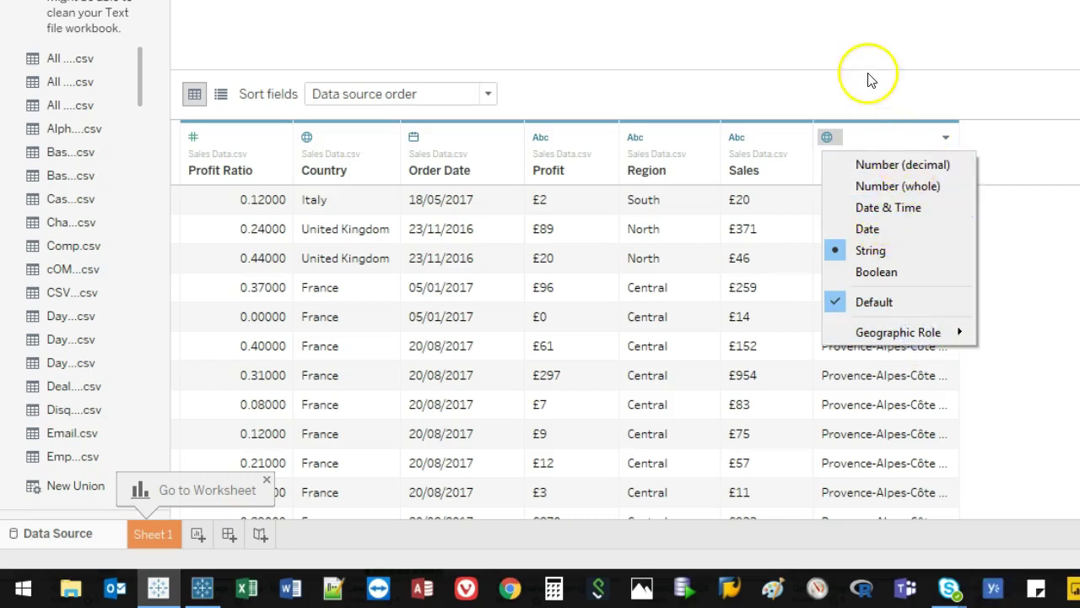
pyautogui.click(860, 52)
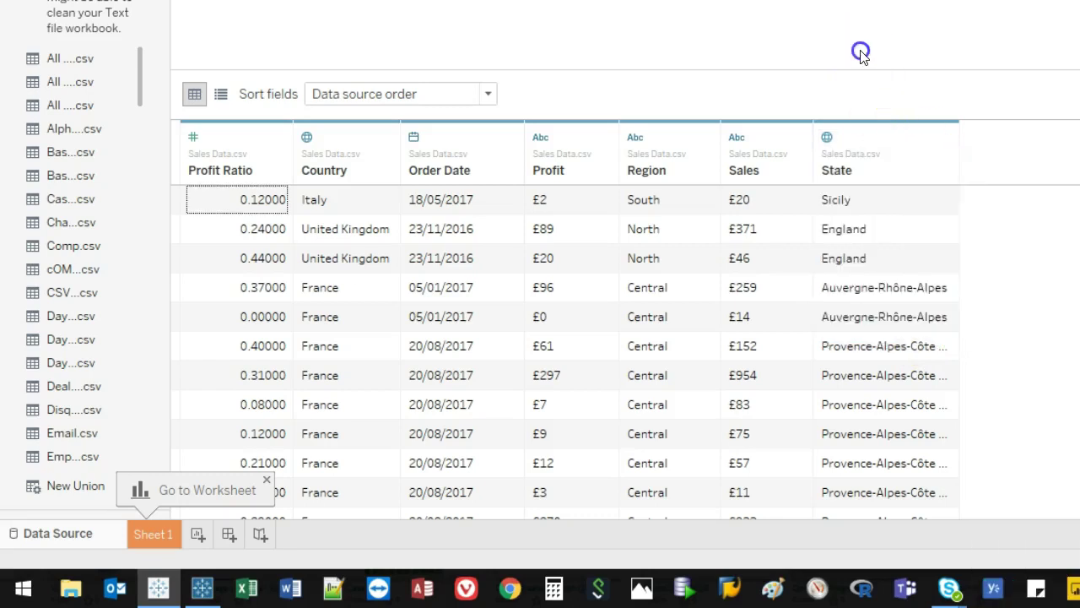
# - Review the fields in the metadata list with the options for Profit Ratio, and return to the data grid
pyautogui.click(220, 94)
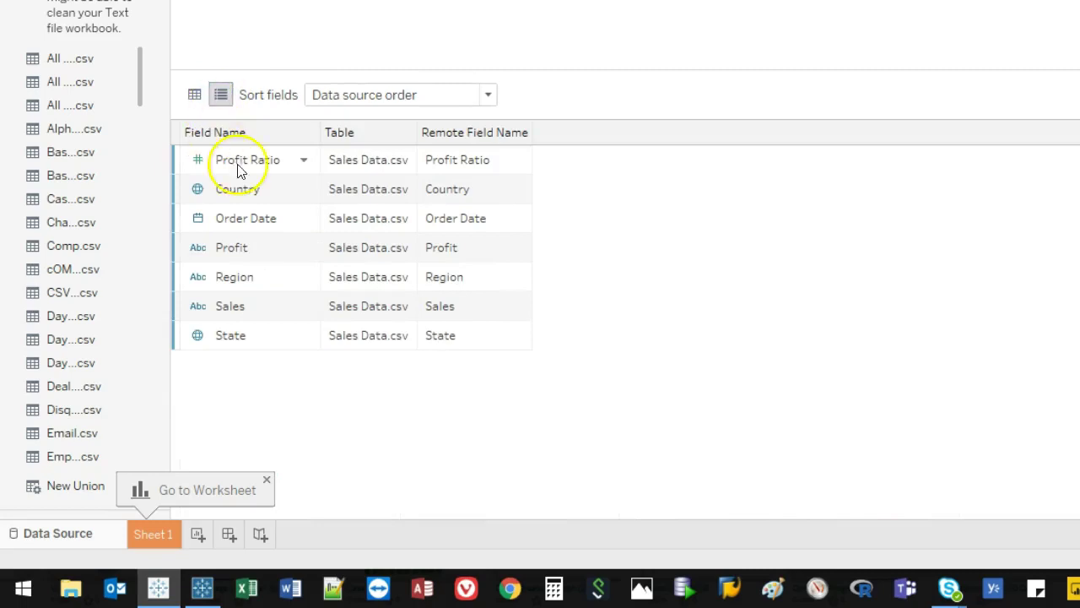
pyautogui.click(263, 159)
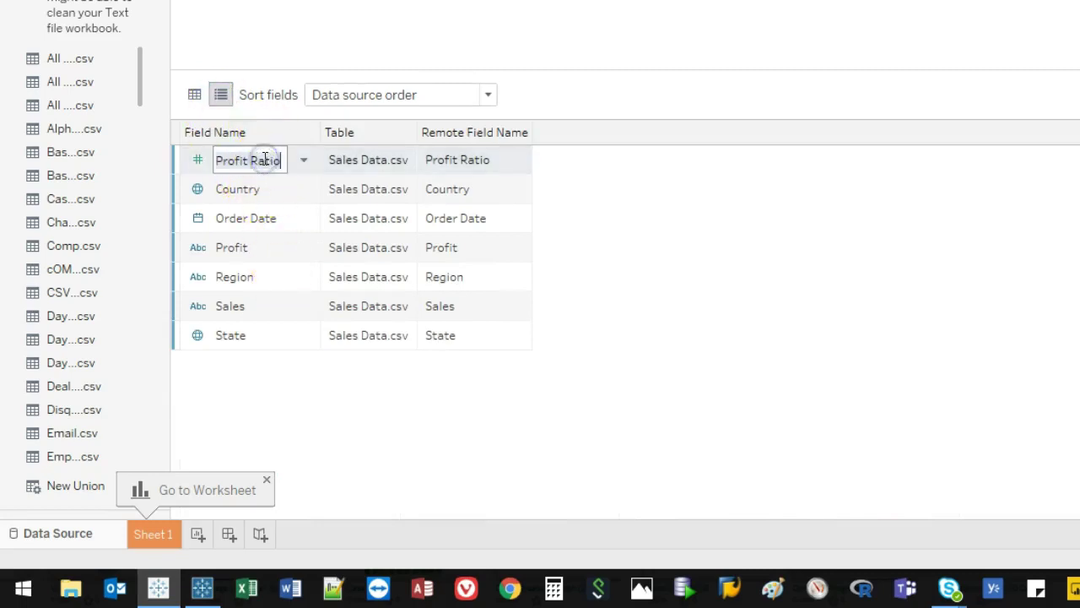
pyautogui.click(305, 162)
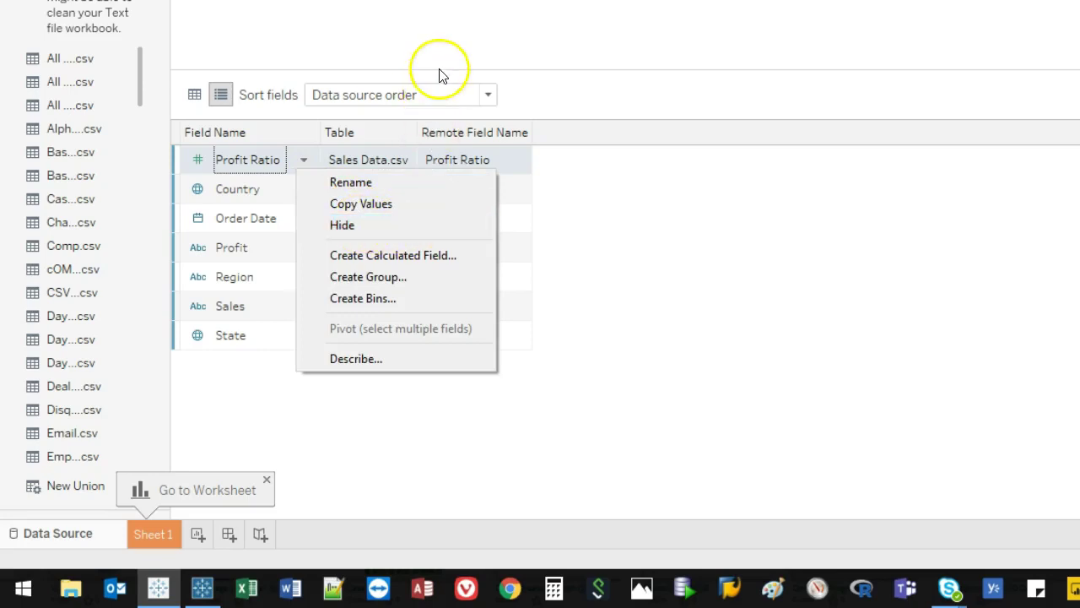
pyautogui.click(458, 27)
pyautogui.click(194, 93)
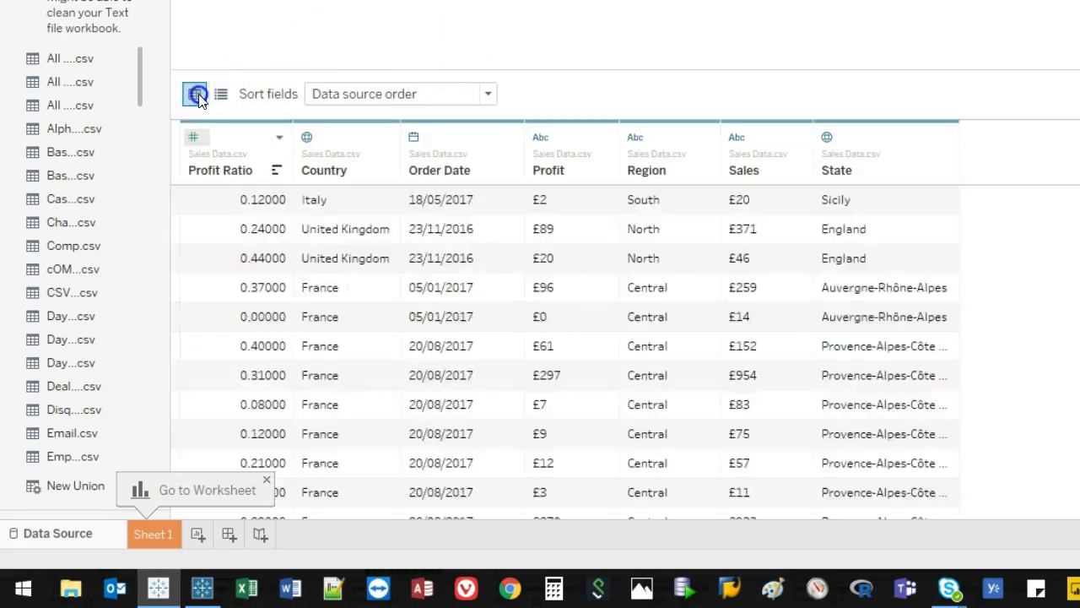
# - Widen the connections pane and look through the list of files available in the connected folder
pyautogui.moveTo(168, 74); pyautogui.dragTo(305, 57)
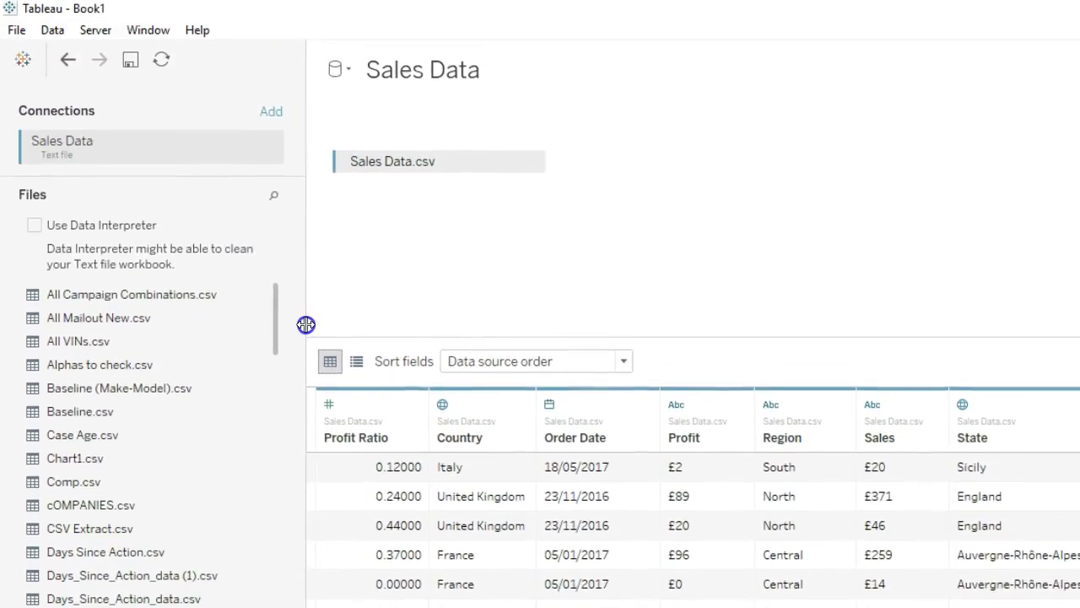
pyautogui.moveTo(305, 324); pyautogui.dragTo(207, 342)
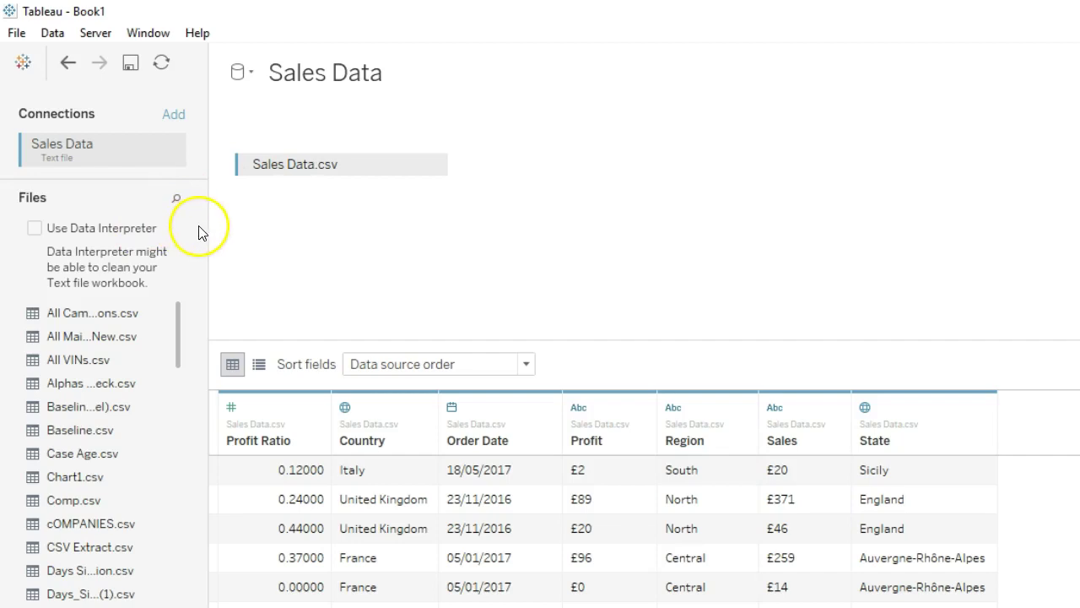
pyautogui.moveTo(208, 230); pyautogui.dragTo(346, 242)
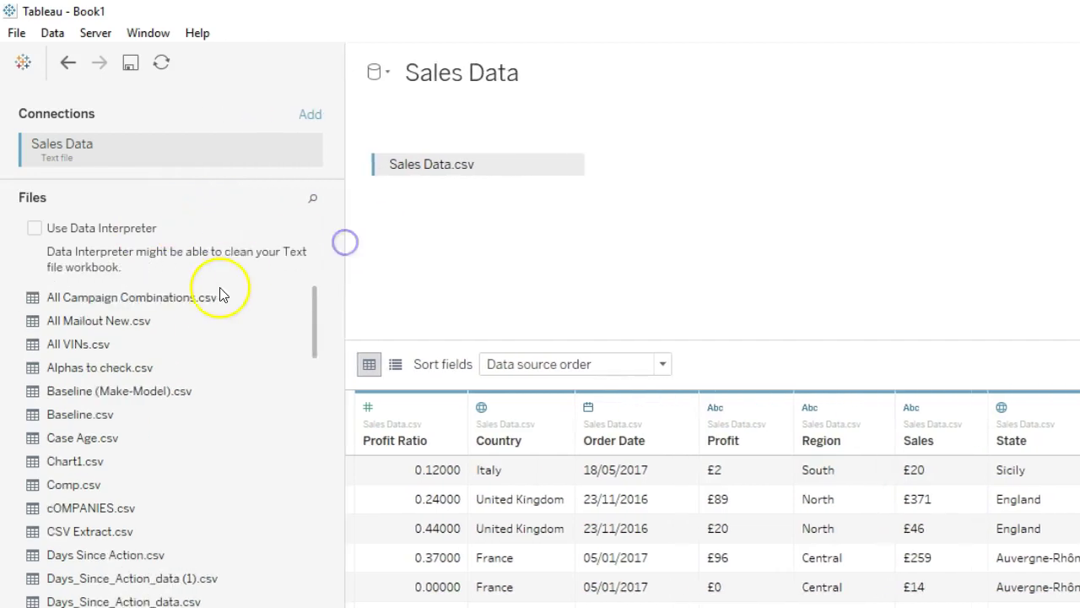
pyautogui.moveTo(261, 287)
pyautogui.mouseDown()
pyautogui.moveTo(121, 267)
pyautogui.moveTo(1, 603)
pyautogui.mouseUp()
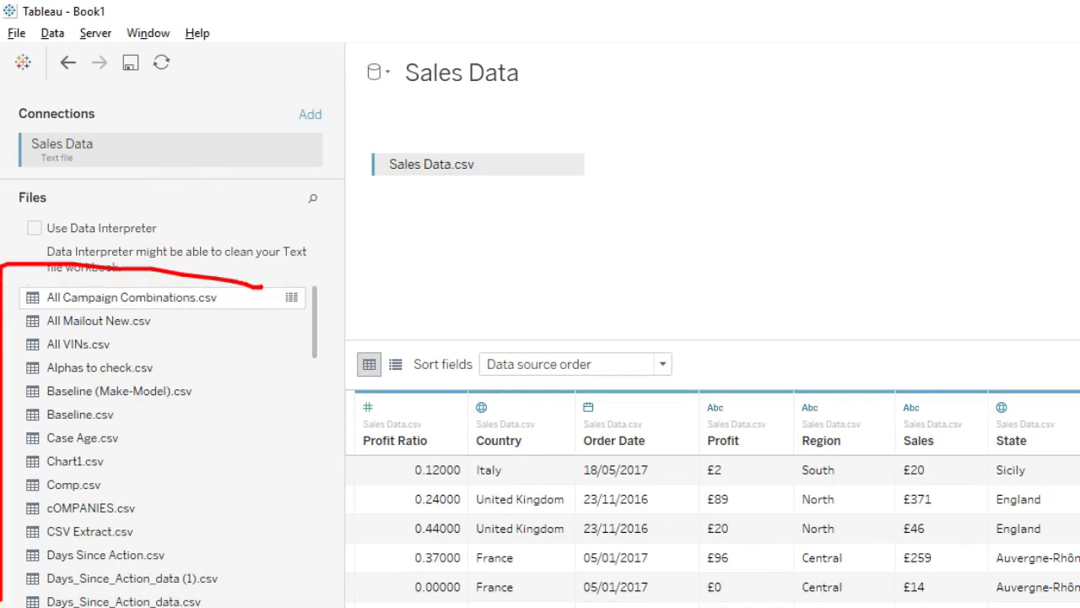
pyautogui.moveTo(450, 603); pyautogui.dragTo(321, 111)
pyautogui.press('Escape')
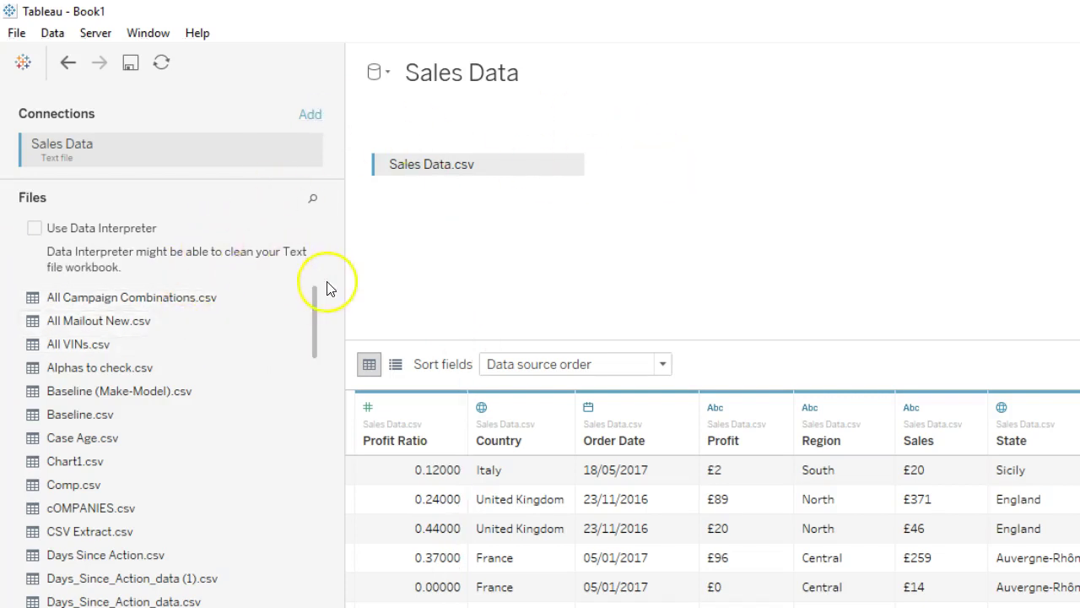
pyautogui.scroll(-15, 316, 298)
pyautogui.scroll(-2, 314, 303)
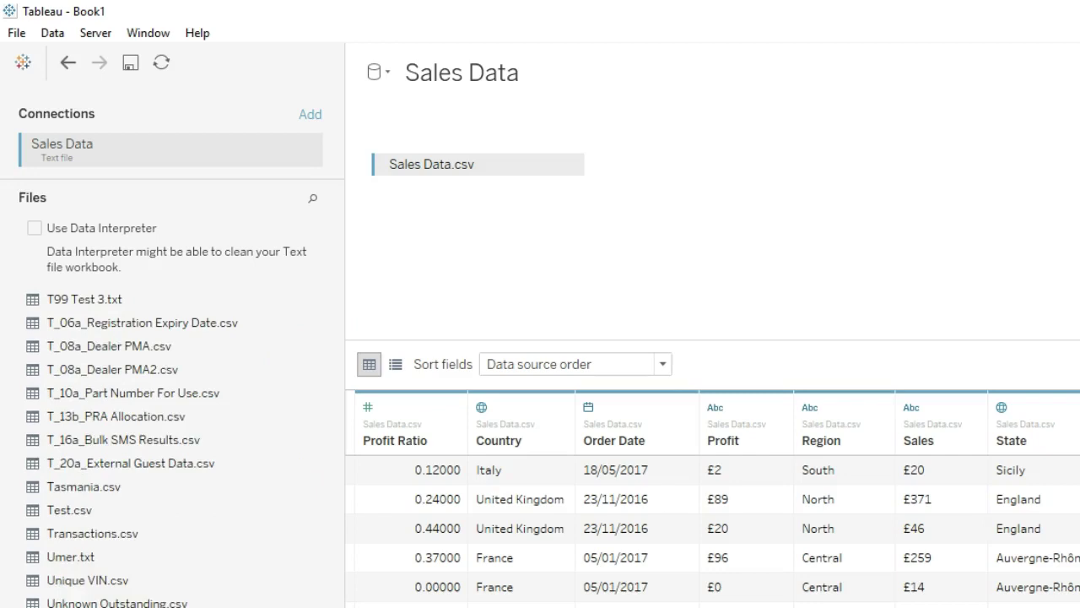
pyautogui.scroll(5, 168, 447)
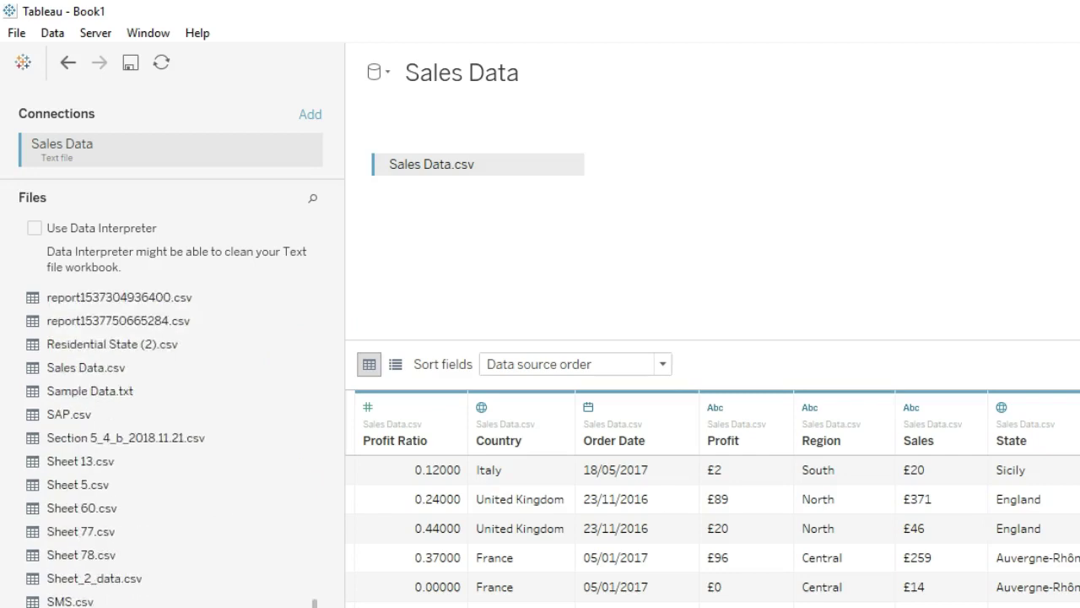
# - Remove the Sales Data.csv table from the canvas and add it back from the file list
pyautogui.click(572, 166)
pyautogui.click(609, 310)
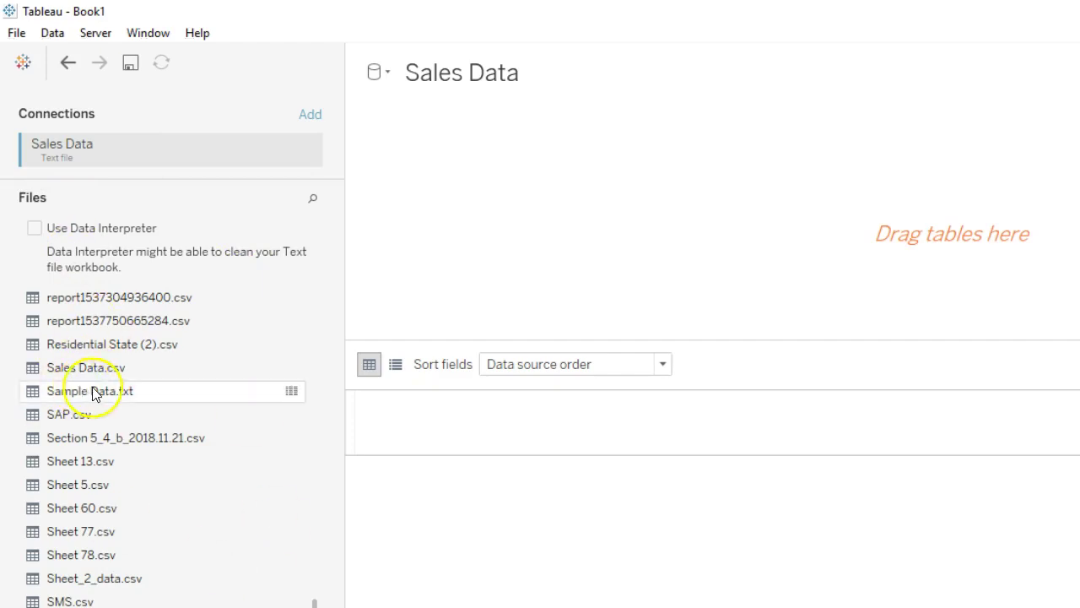
pyautogui.moveTo(86, 370); pyautogui.dragTo(521, 245)
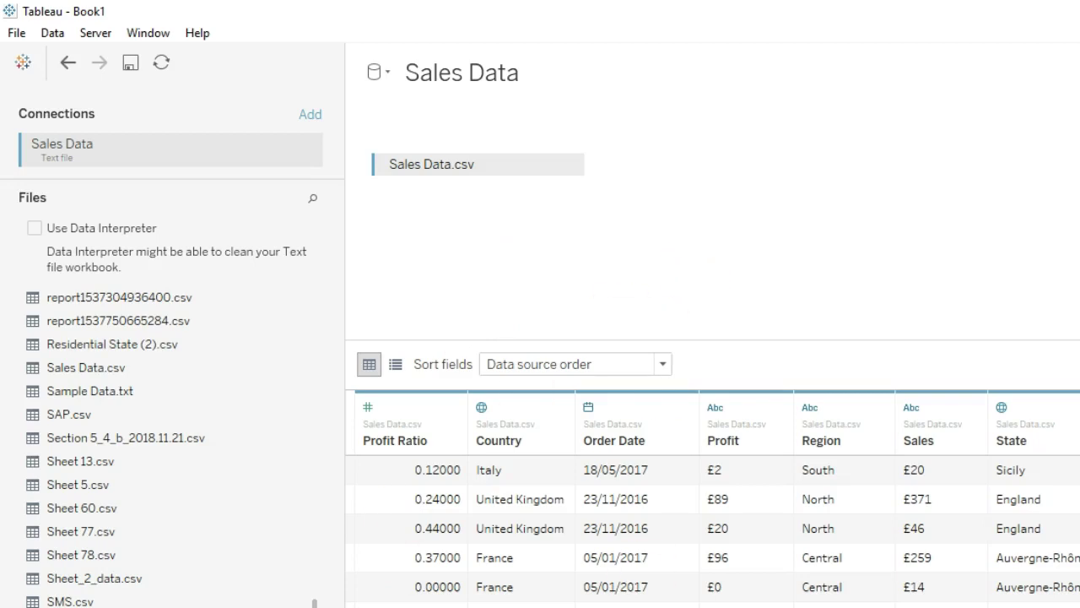
# - Open Sheet 1 and plot the Profit Ratio measure on the Rows shelf
pyautogui.click(113, 594)
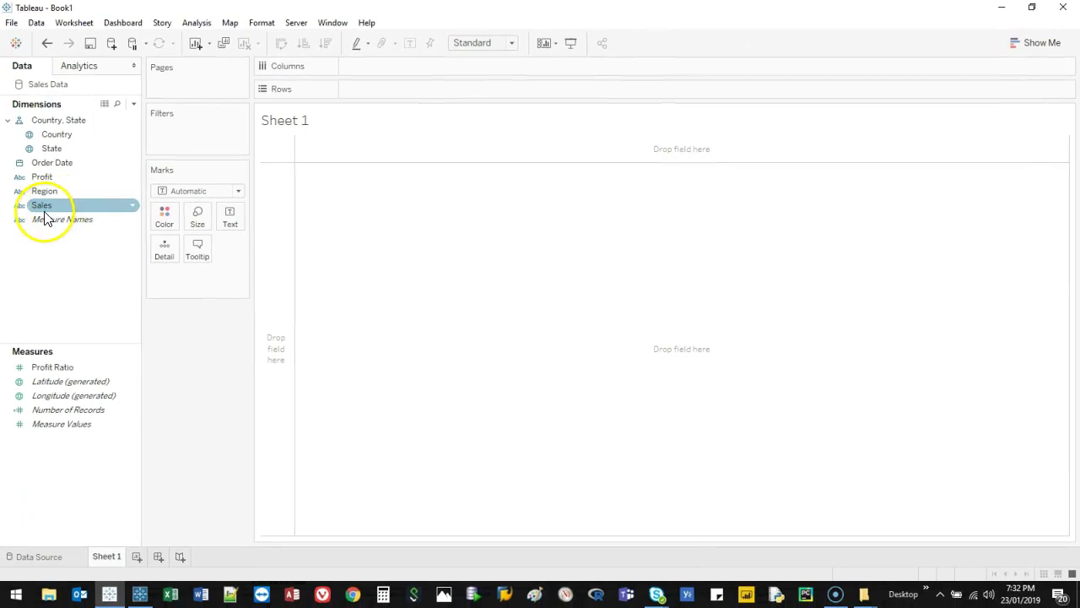
pyautogui.click(66, 369)
pyautogui.doubleClick(65, 369)
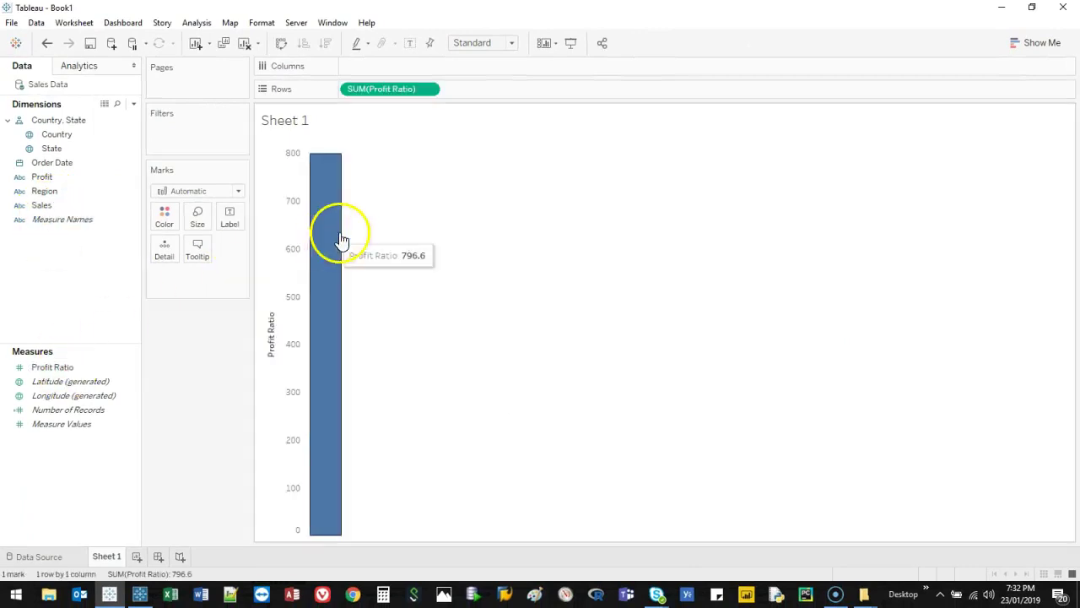
# - Break the Profit Ratio down by Country and State on the Columns shelf, and return to the data source page
pyautogui.doubleClick(59, 154)
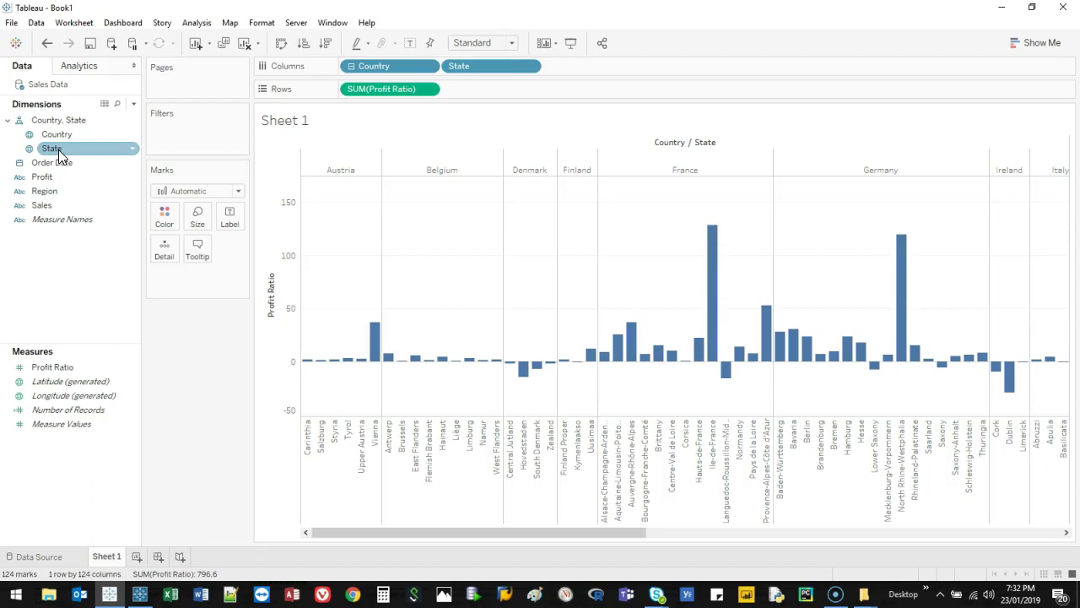
pyautogui.click(47, 556)
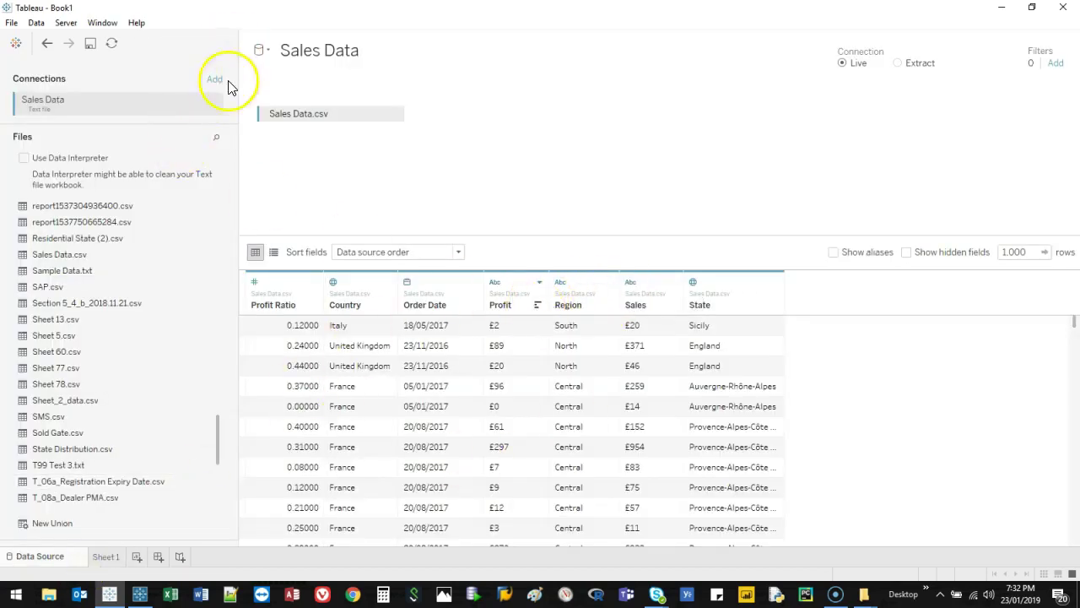
# - Open the New Data Source list, review its file and server connection types, and close it without connecting
pyautogui.click(37, 24)
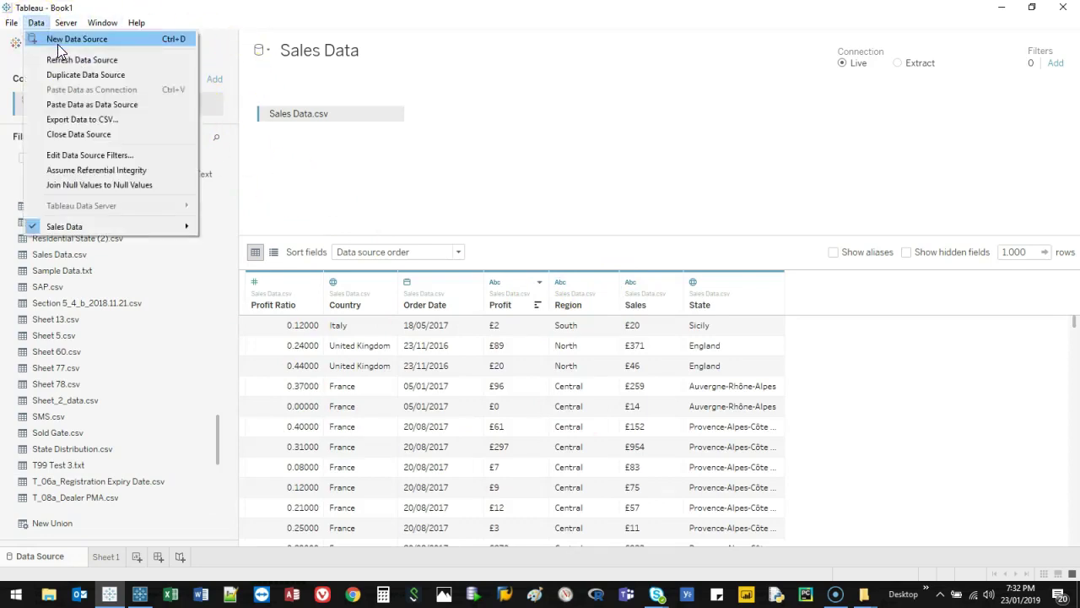
pyautogui.click(68, 43)
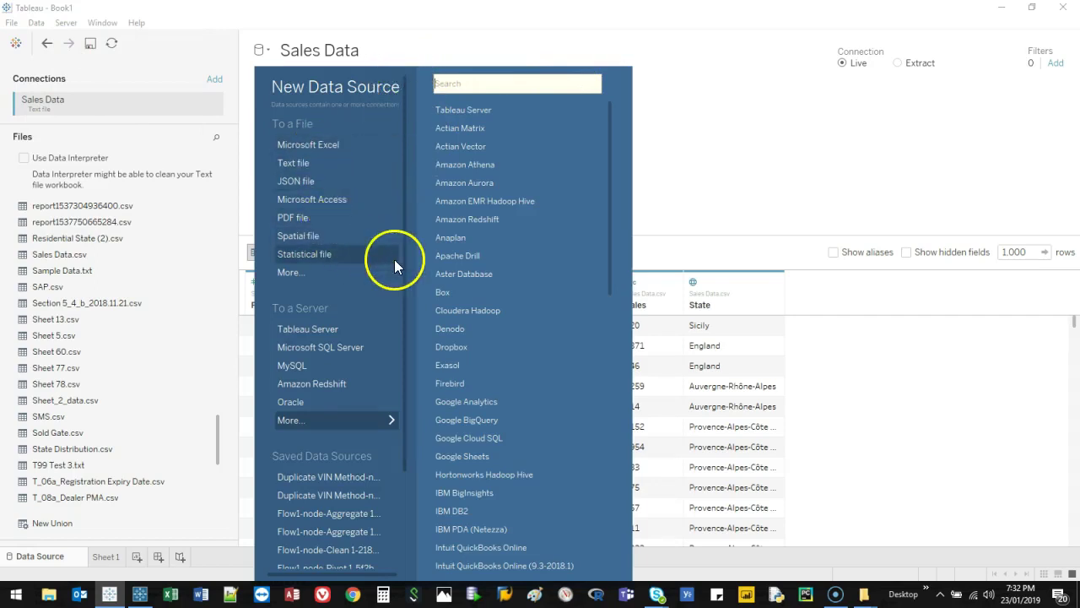
pyautogui.click(290, 272)
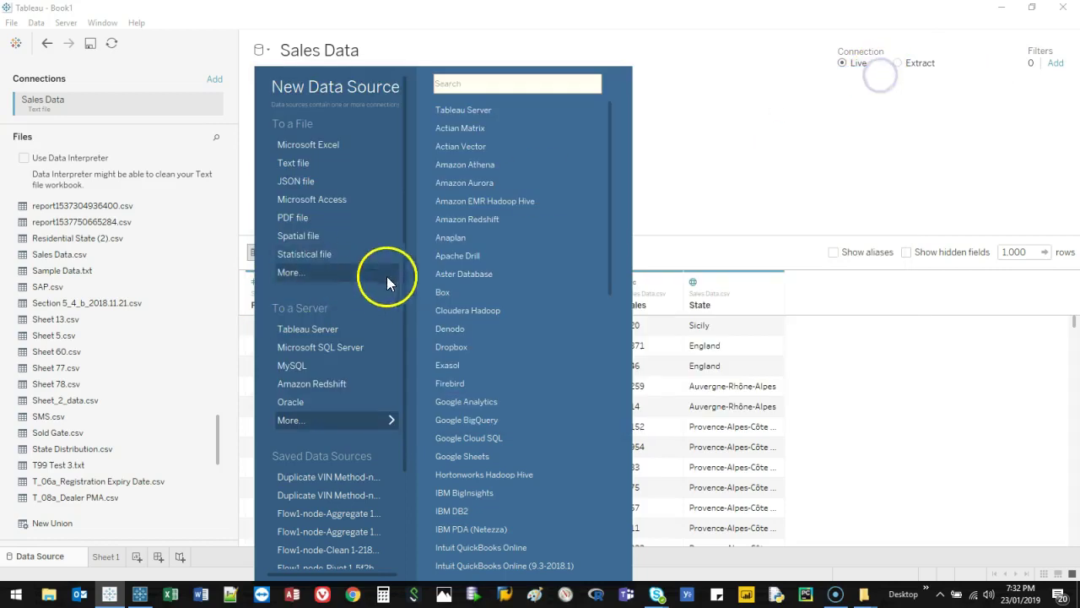
pyautogui.moveTo(405, 293)
pyautogui.mouseDown()
pyautogui.moveTo(408, 410)
pyautogui.moveTo(409, 290)
pyautogui.mouseUp()
pyautogui.click(852, 110)
# - Restart Tableau without saving the workbook, and dismiss the update and file recovery dialogs
pyautogui.click(1064, 7)
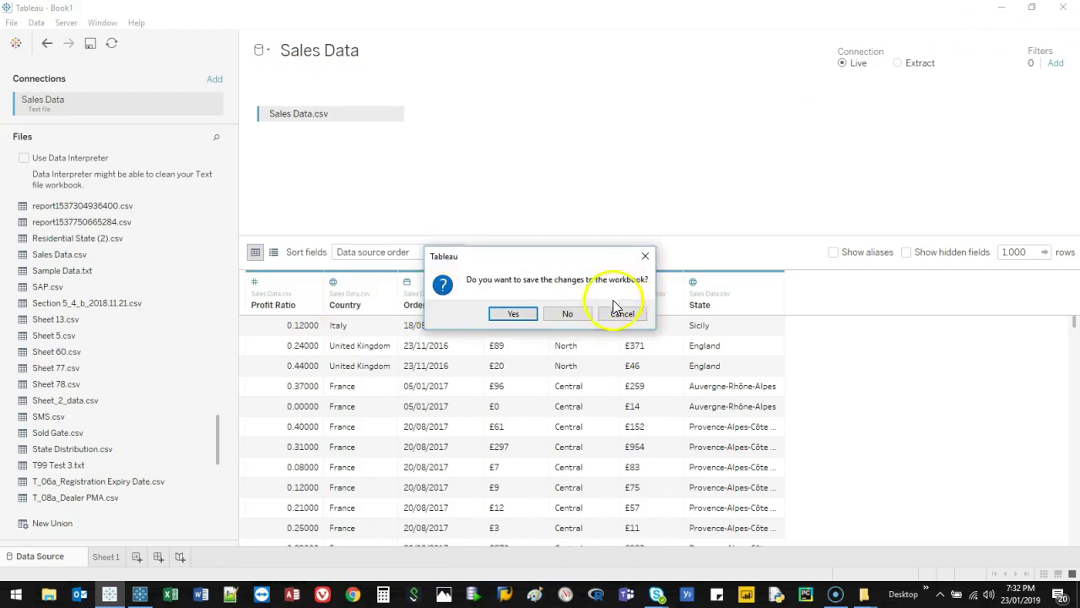
pyautogui.click(567, 313)
pyautogui.click(111, 594)
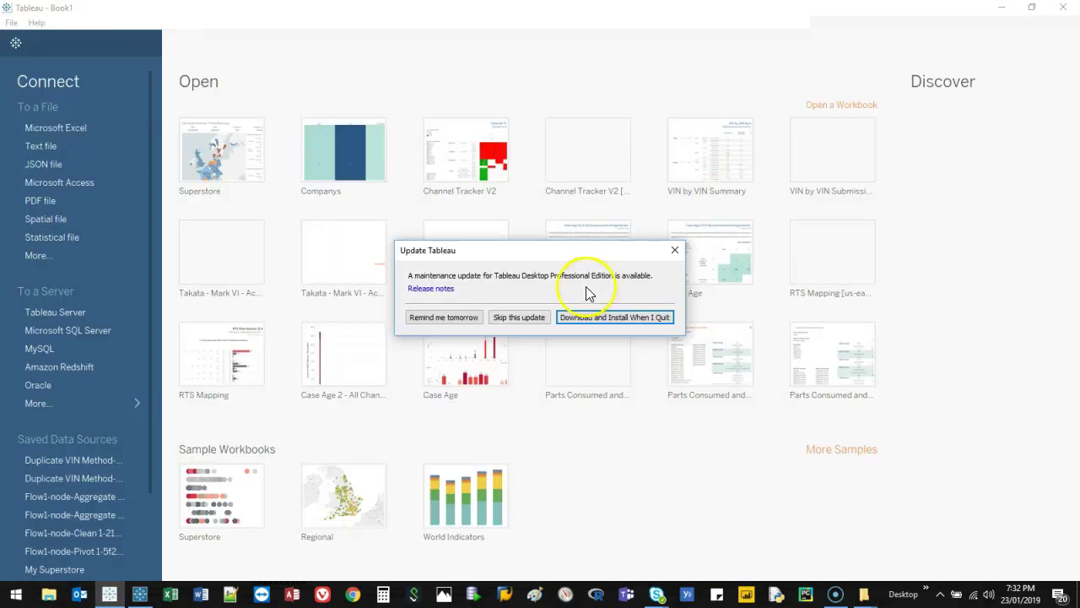
pyautogui.click(681, 255)
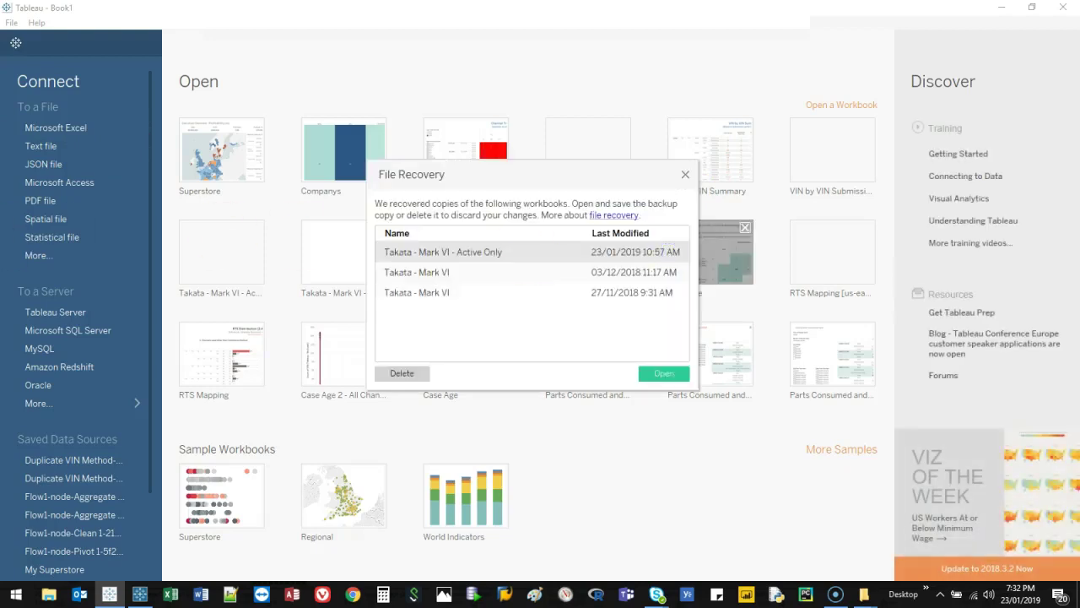
pyautogui.click(685, 174)
# - Check the file browser for other file types, close it without opening anything, and show the full list of server connectors
pyautogui.click(89, 255)
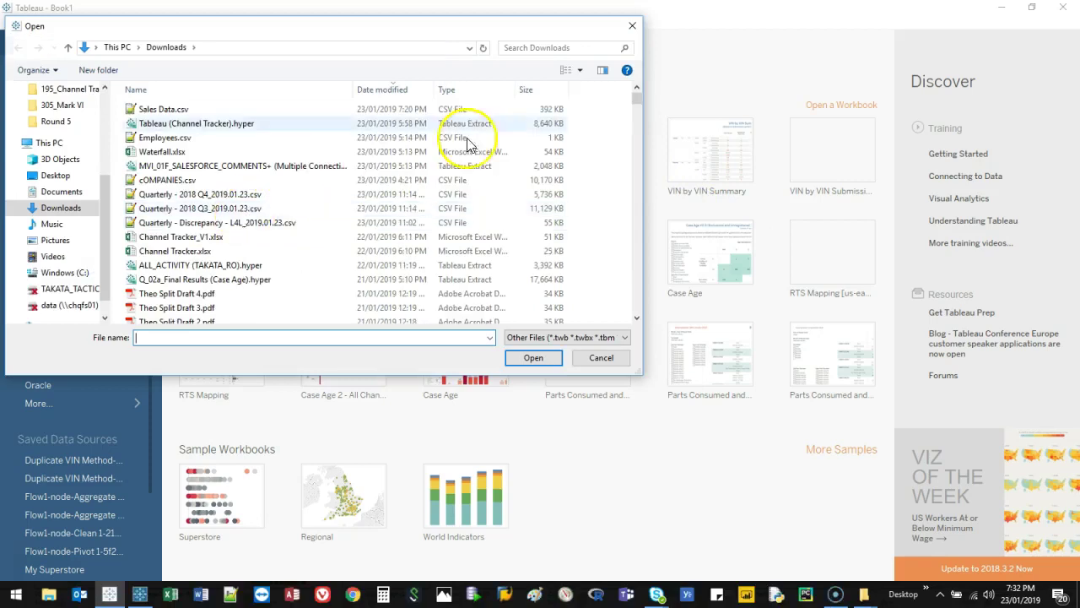
pyautogui.click(632, 25)
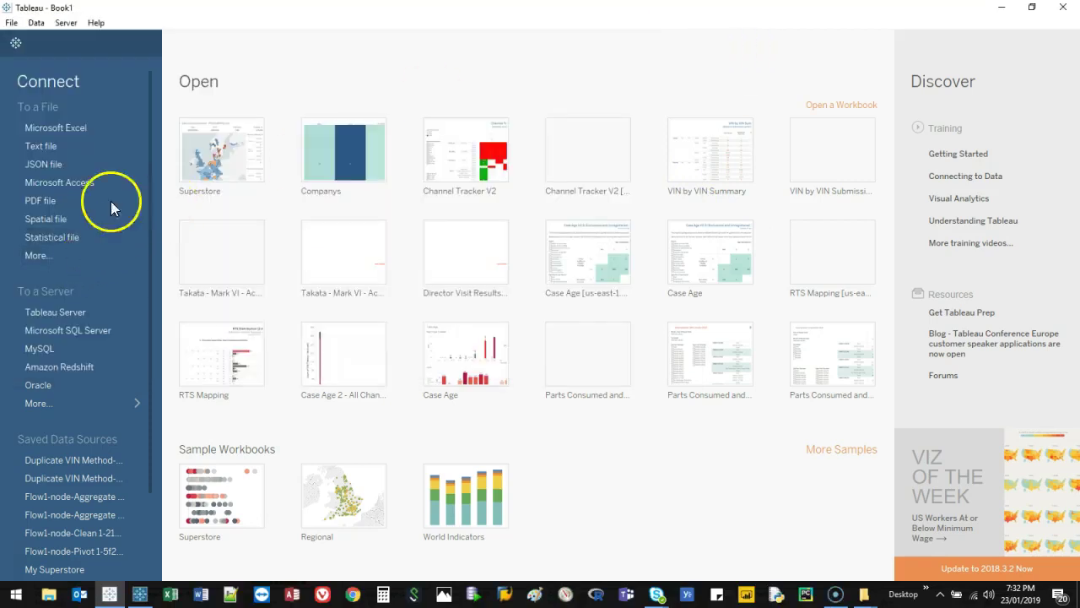
pyautogui.click(87, 411)
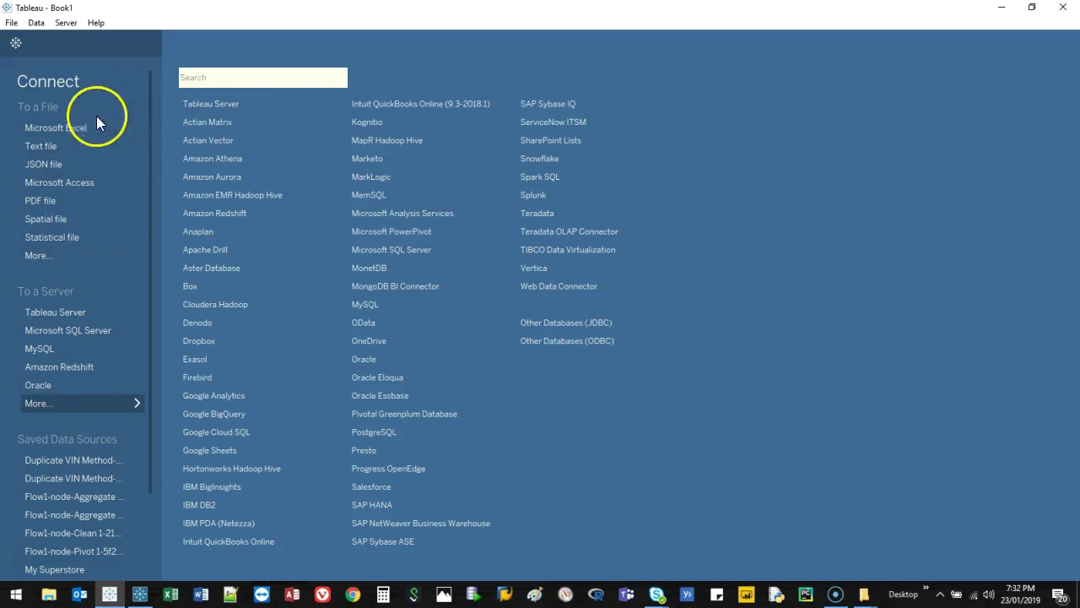